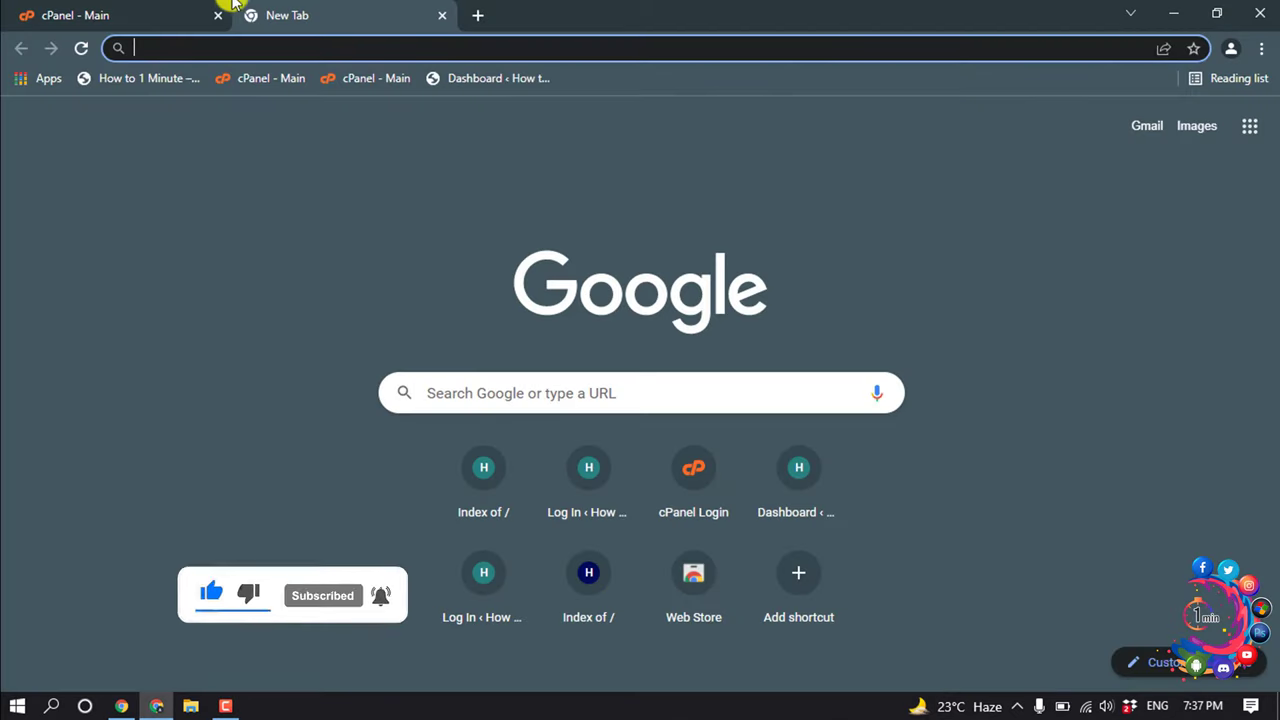
- Switch to the cPanel - Main tab in Chrome to show the cPanel dashboard
click(195, 12)
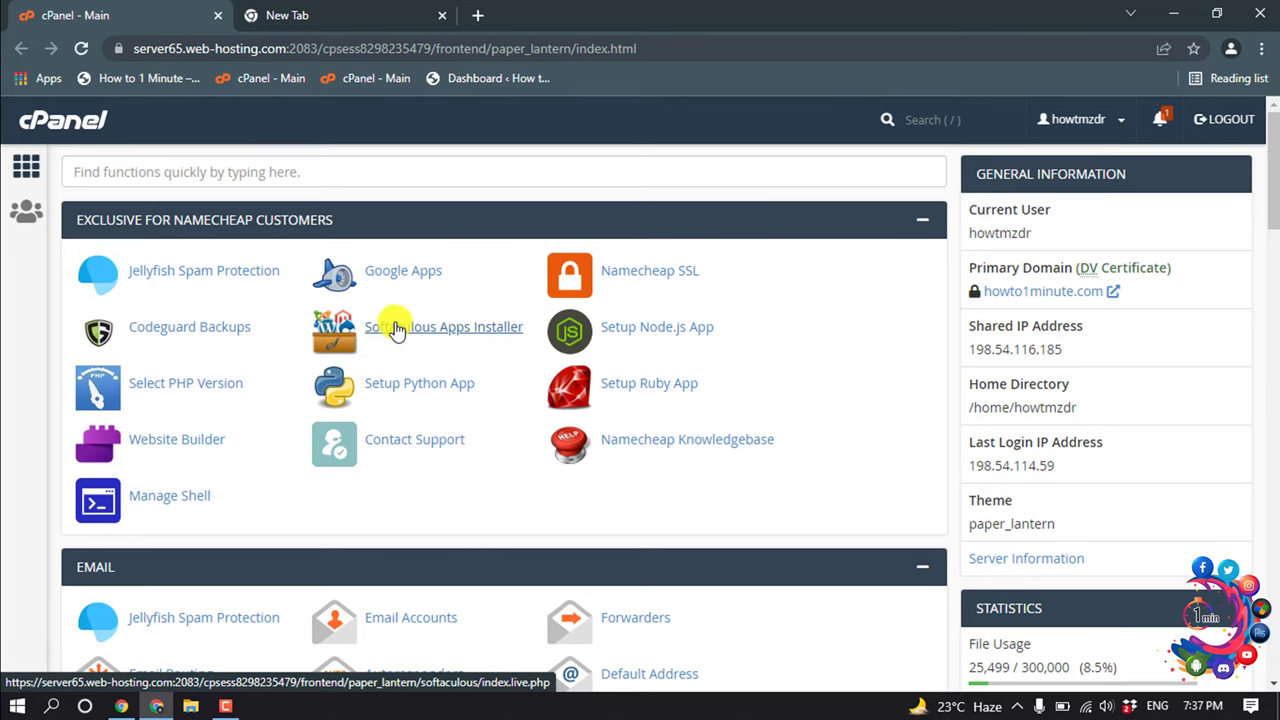
- Scroll to the Software section and open WordPress Manager by Softaculous
scroll(385, 328, down, 4)
scroll(395, 328, down, 4)
scroll(391, 323, down, 4)
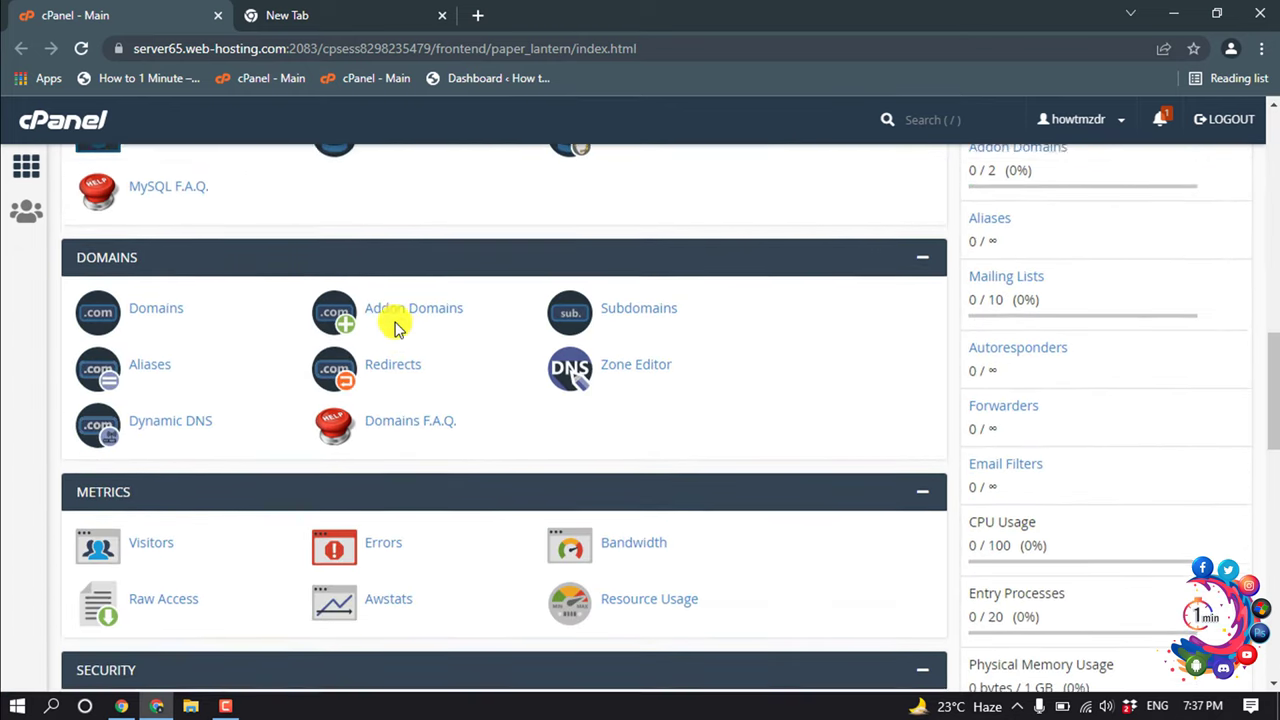
scroll(391, 323, down, 4)
scroll(285, 492, down, 2)
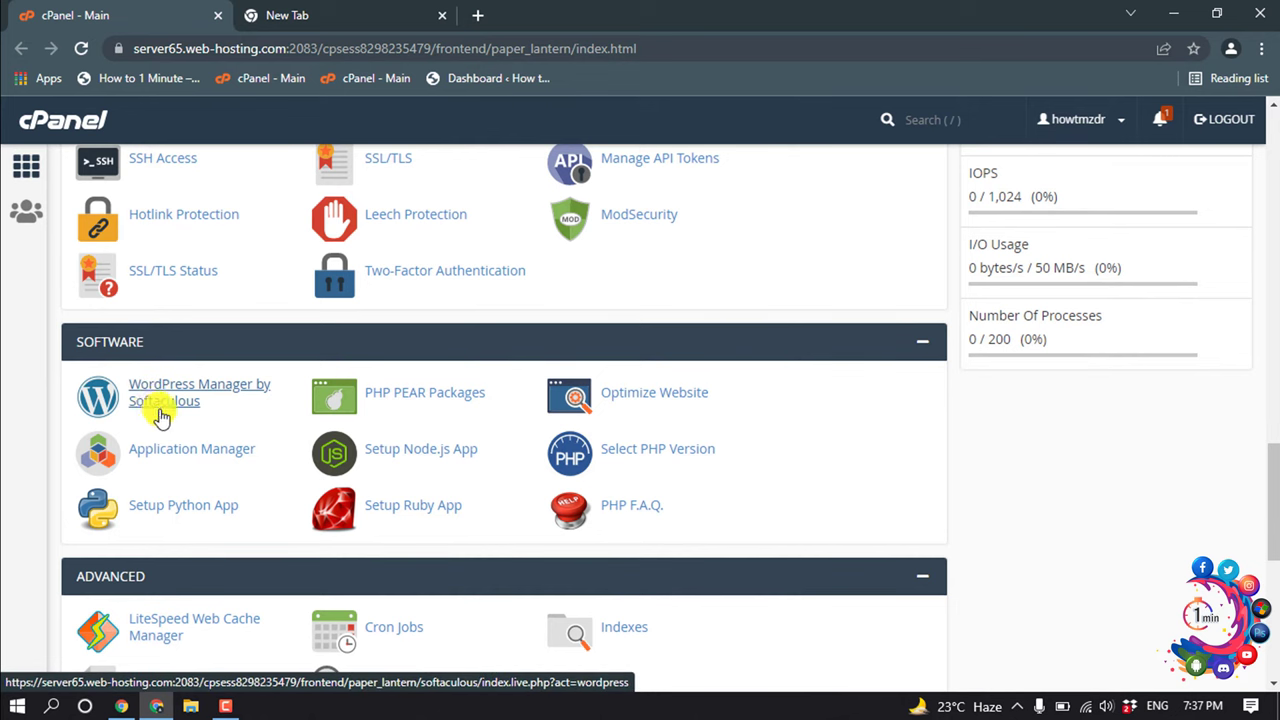
click(170, 395)
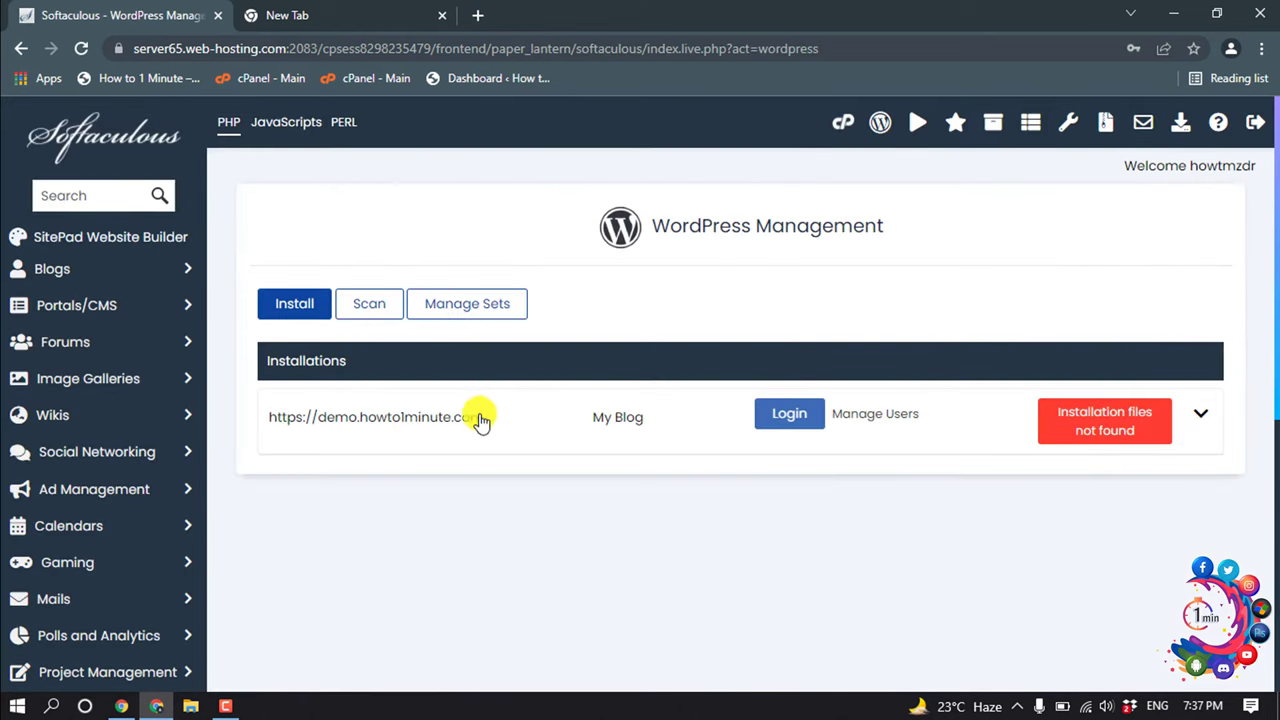
- Open the new WordPress installation form
click(298, 311)
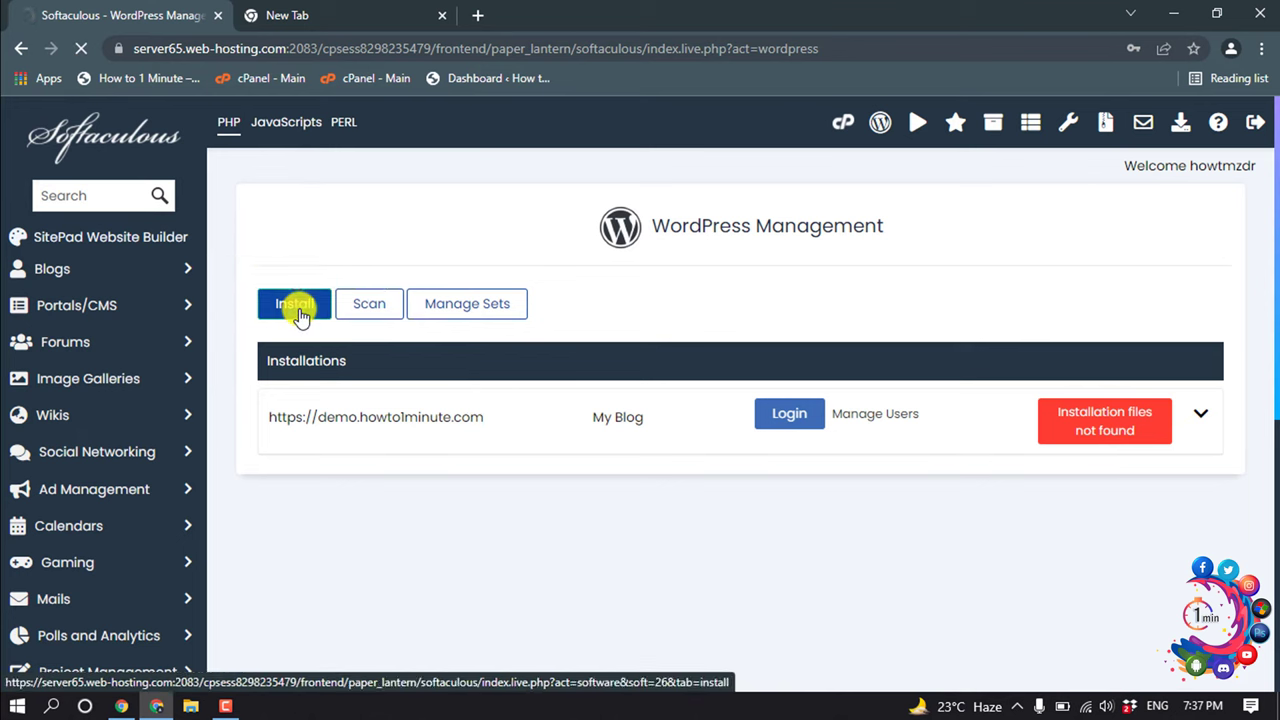
click(298, 311)
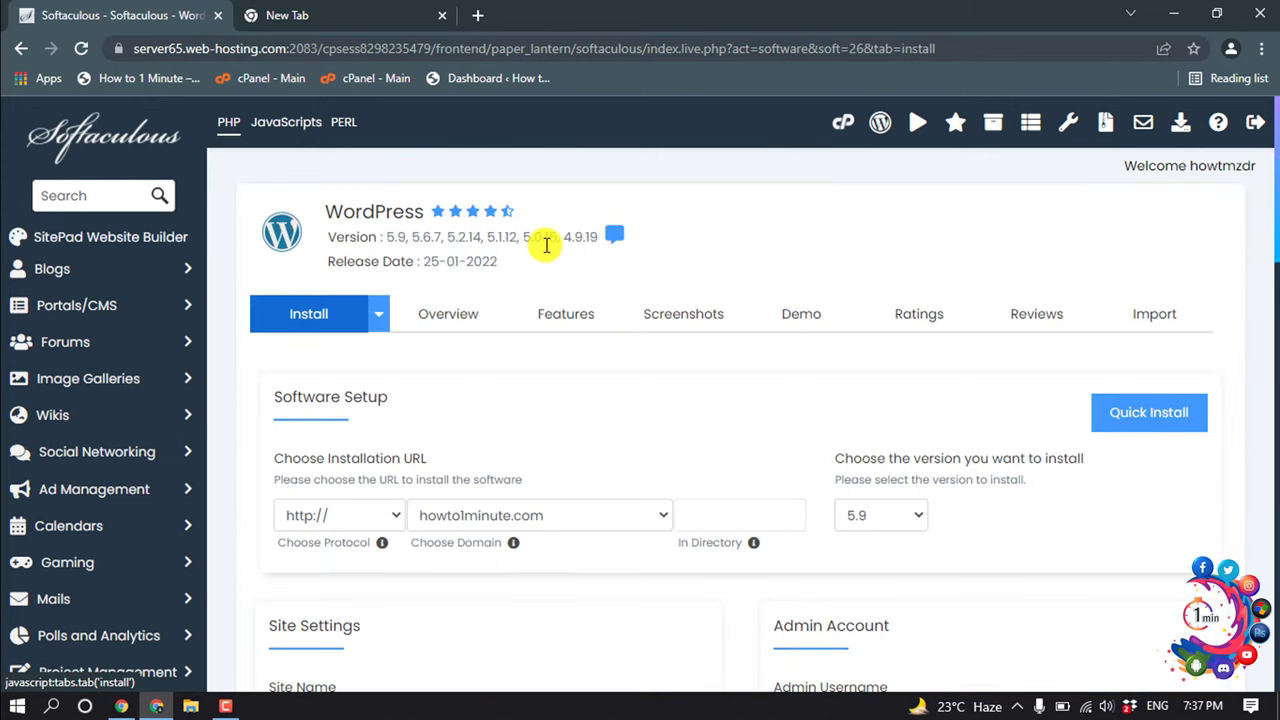
scroll(545, 250, down, 2)
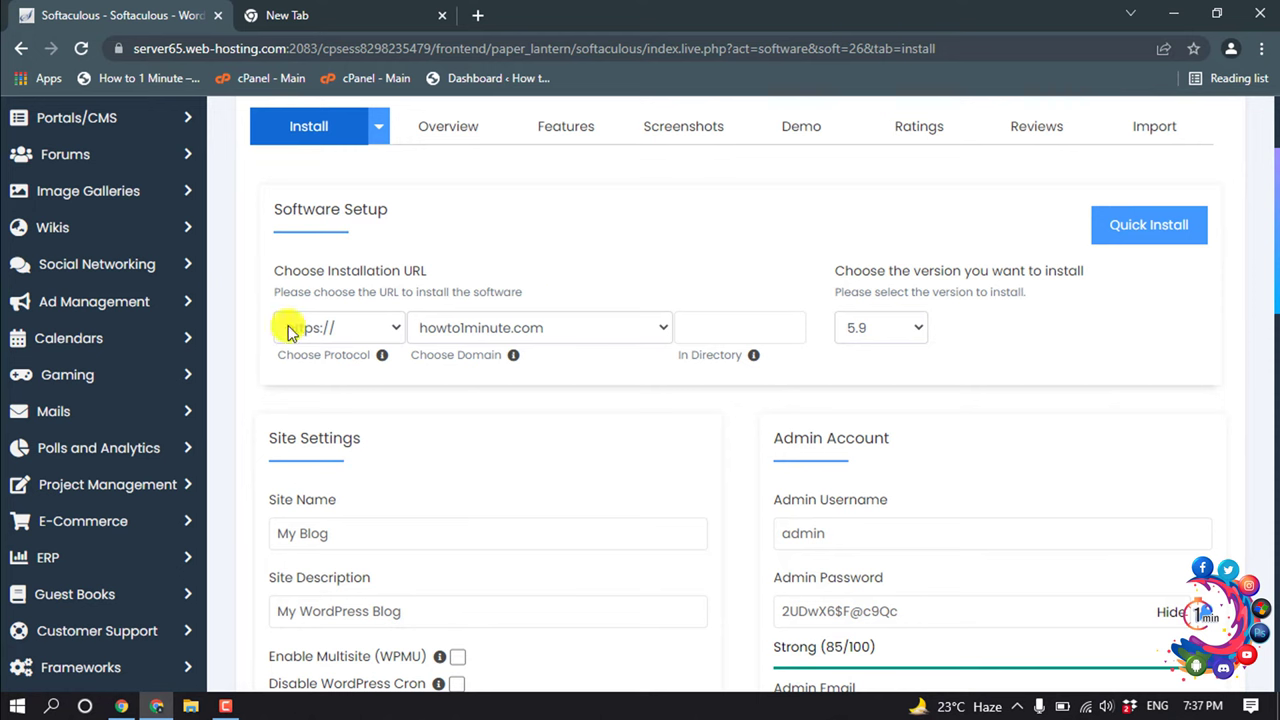
click(385, 327)
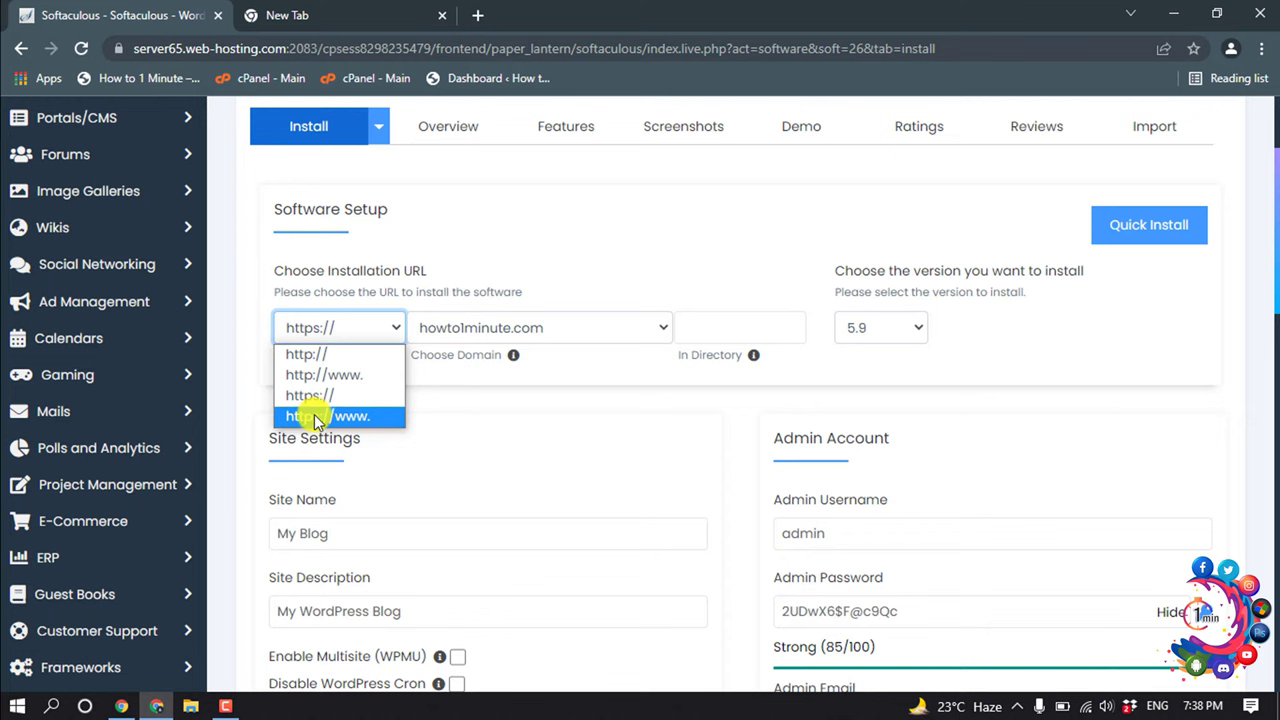
click(315, 417)
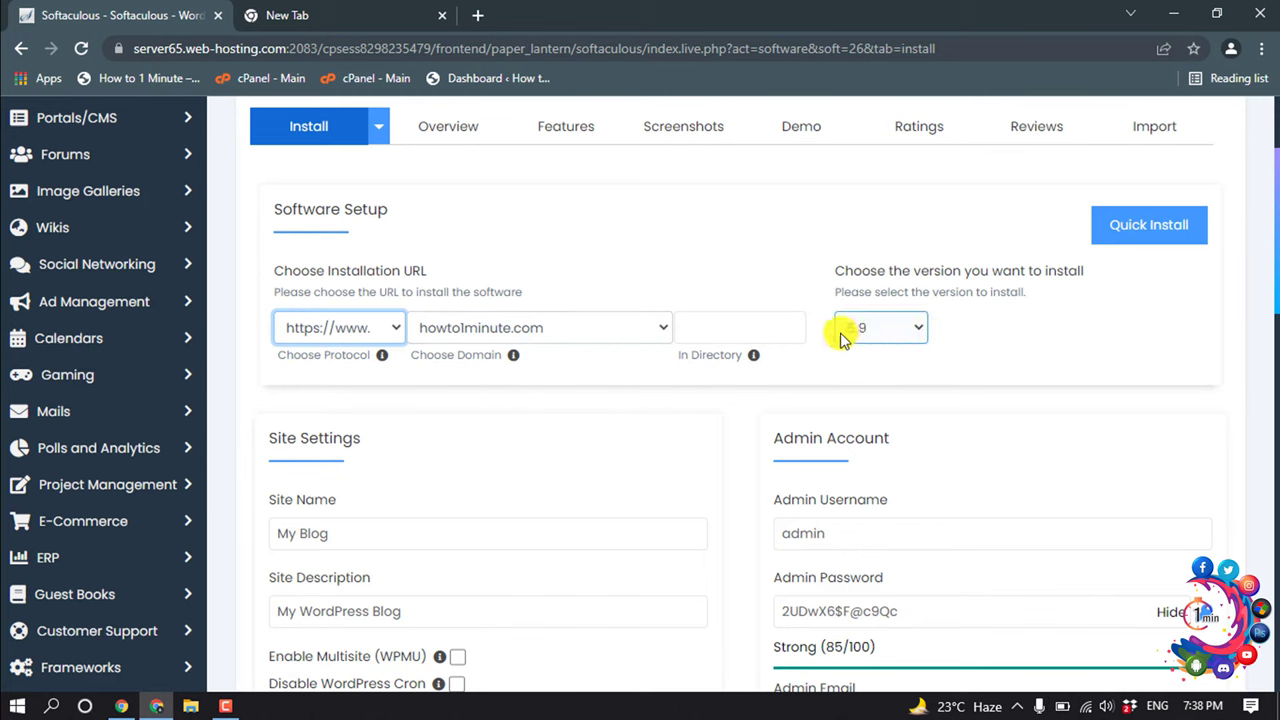
click(878, 330)
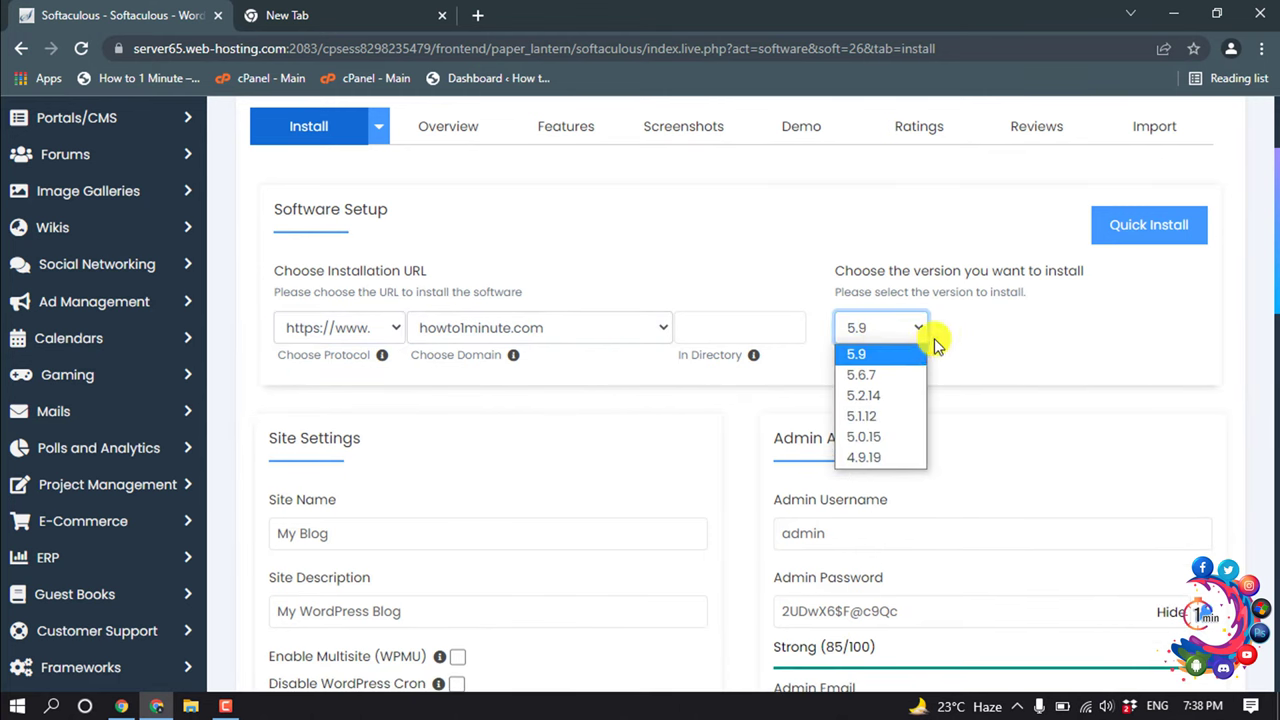
click(910, 358)
scroll(900, 340, down, 2)
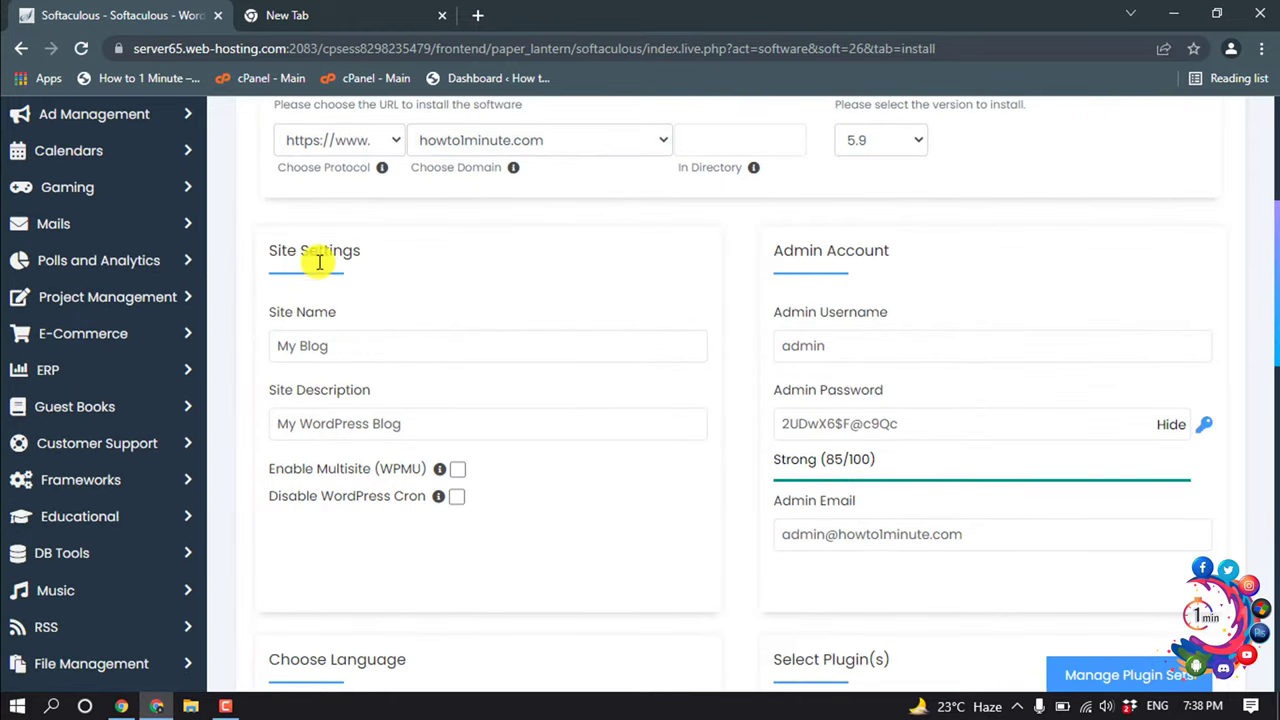
- Replace the site name 'My Blog' with 'How to 1 Minute'
click(357, 346)
drag(357, 346, 271, 350)
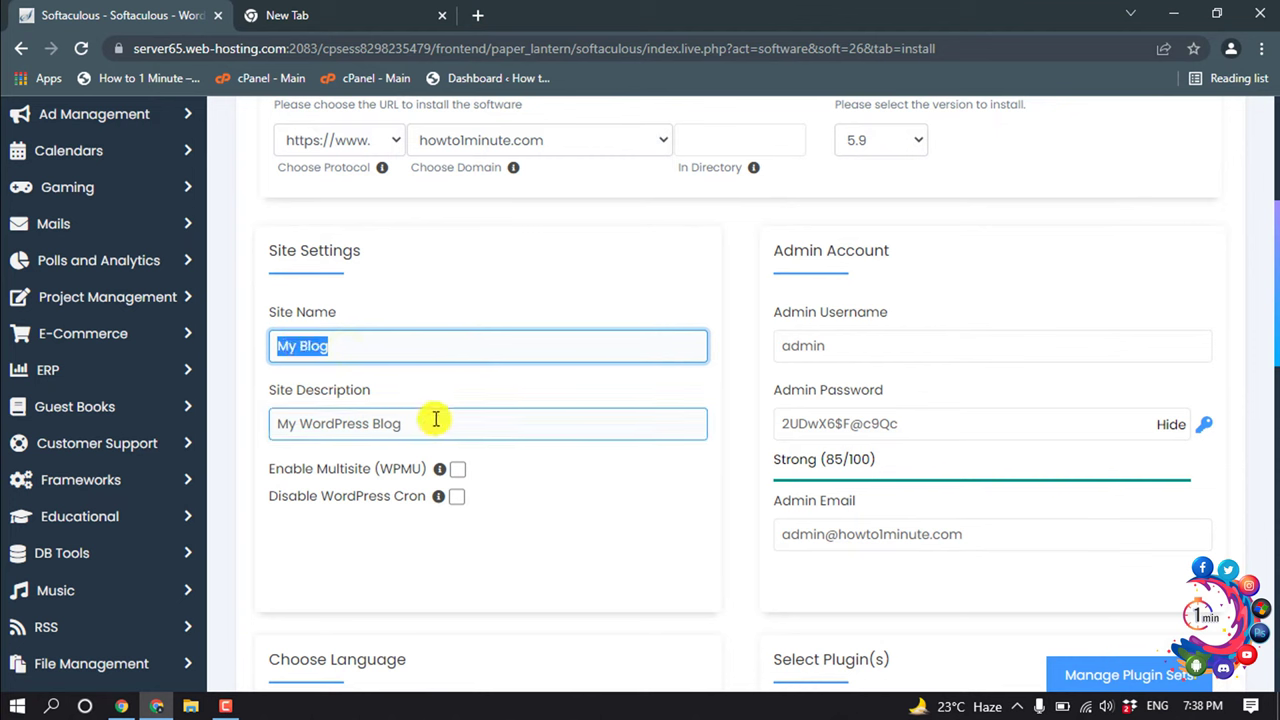
drag(434, 422, 284, 422)
drag(350, 338, 50, 362)
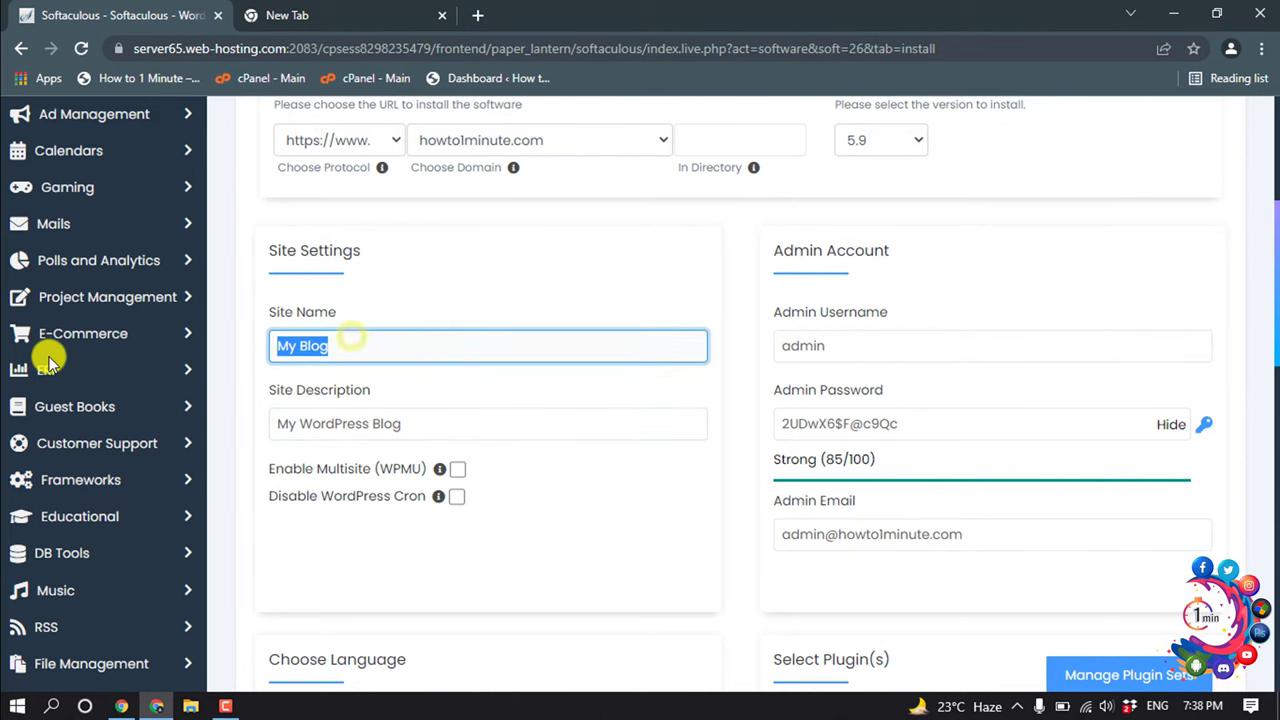
text(How to 1 Minute)
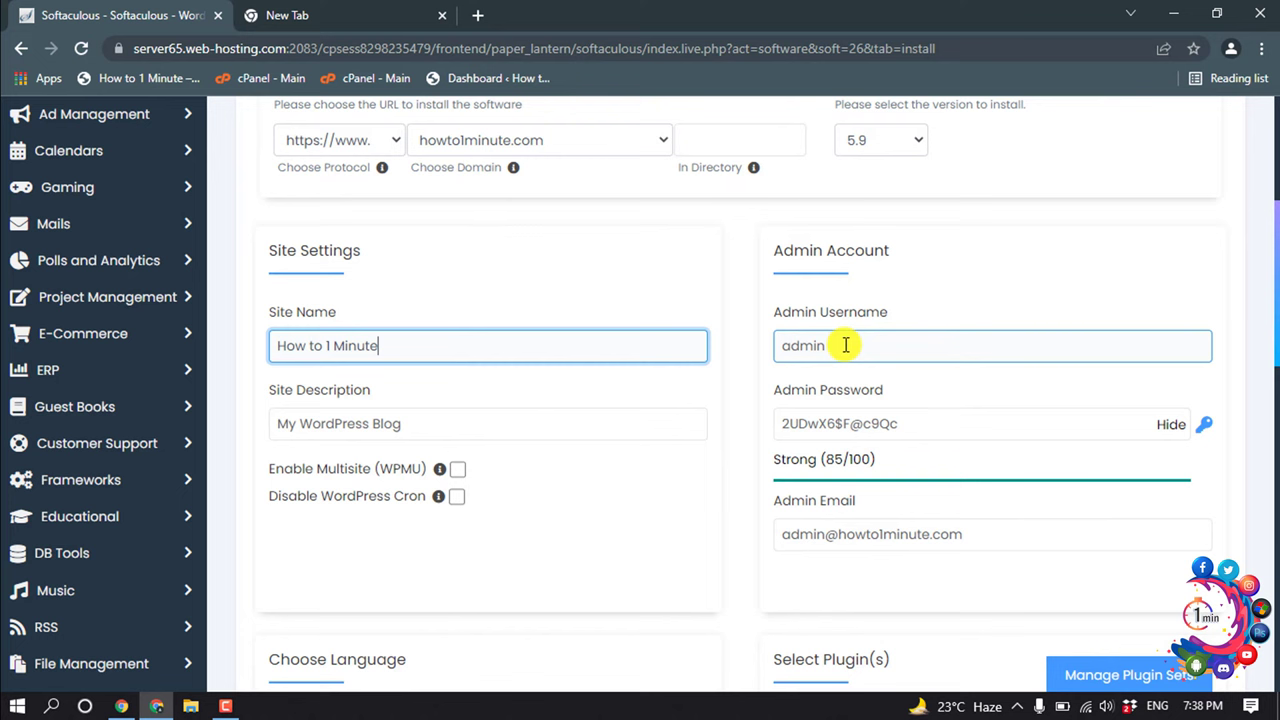
- Keep the admin username and paste a custom strong admin password
drag(845, 345, 768, 350)
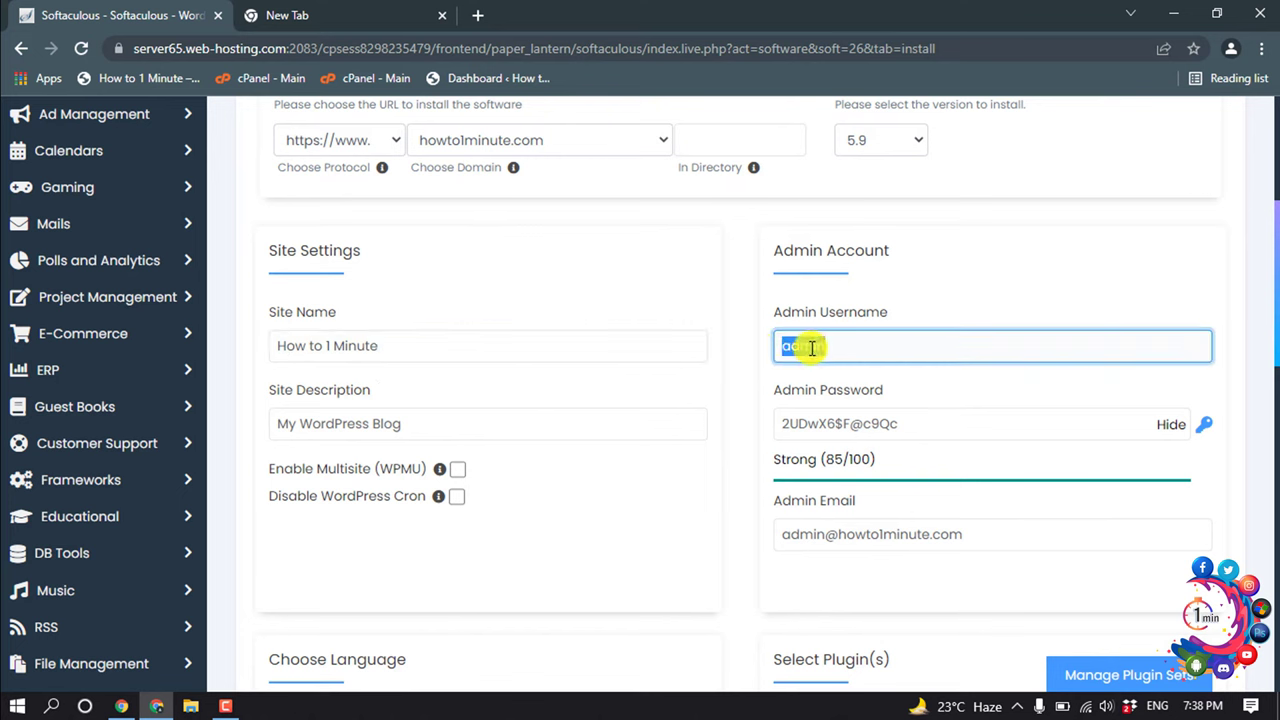
click(846, 425)
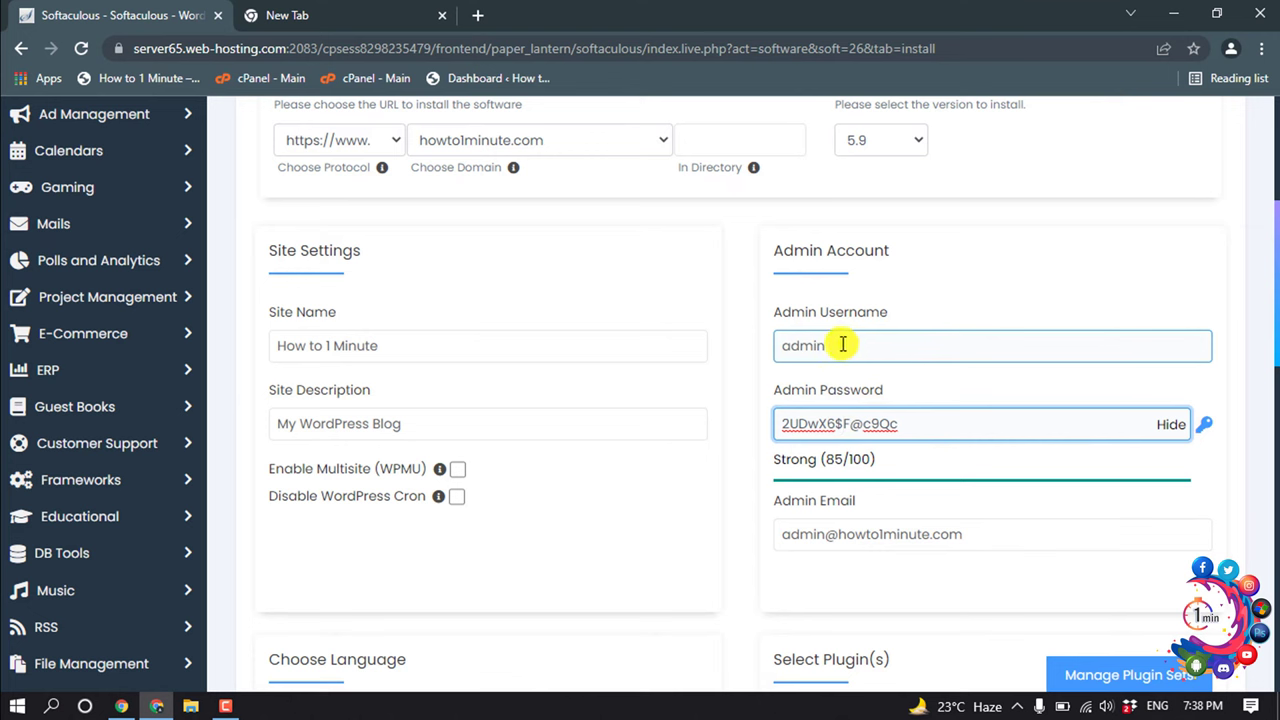
click(846, 345)
drag(871, 345, 791, 347)
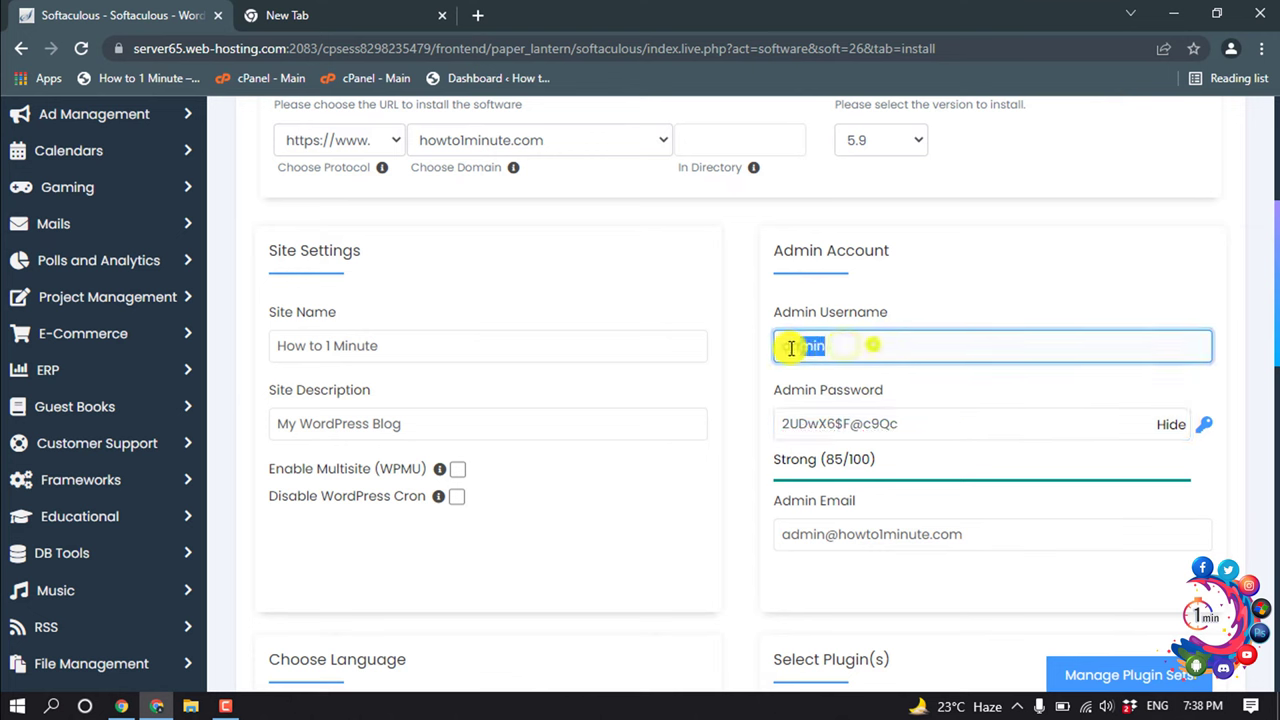
triple_click(918, 424)
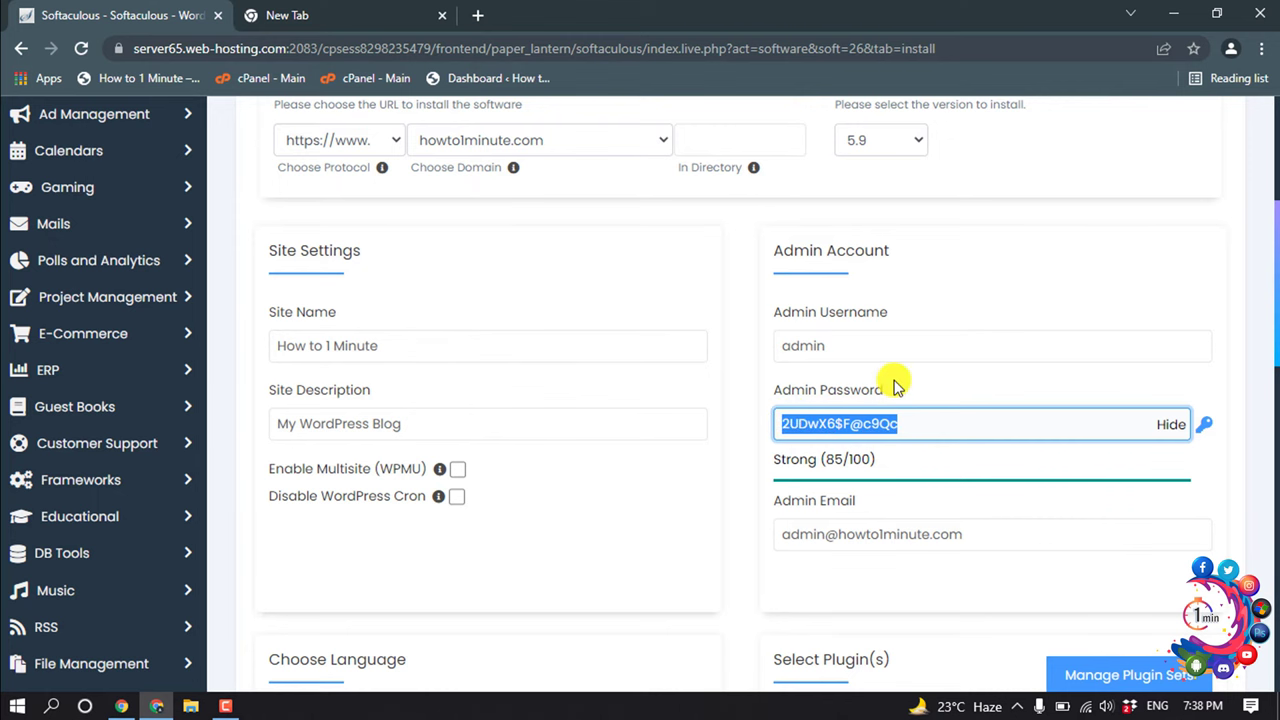
key(ctrl+v)
scroll(870, 435, down, 1)
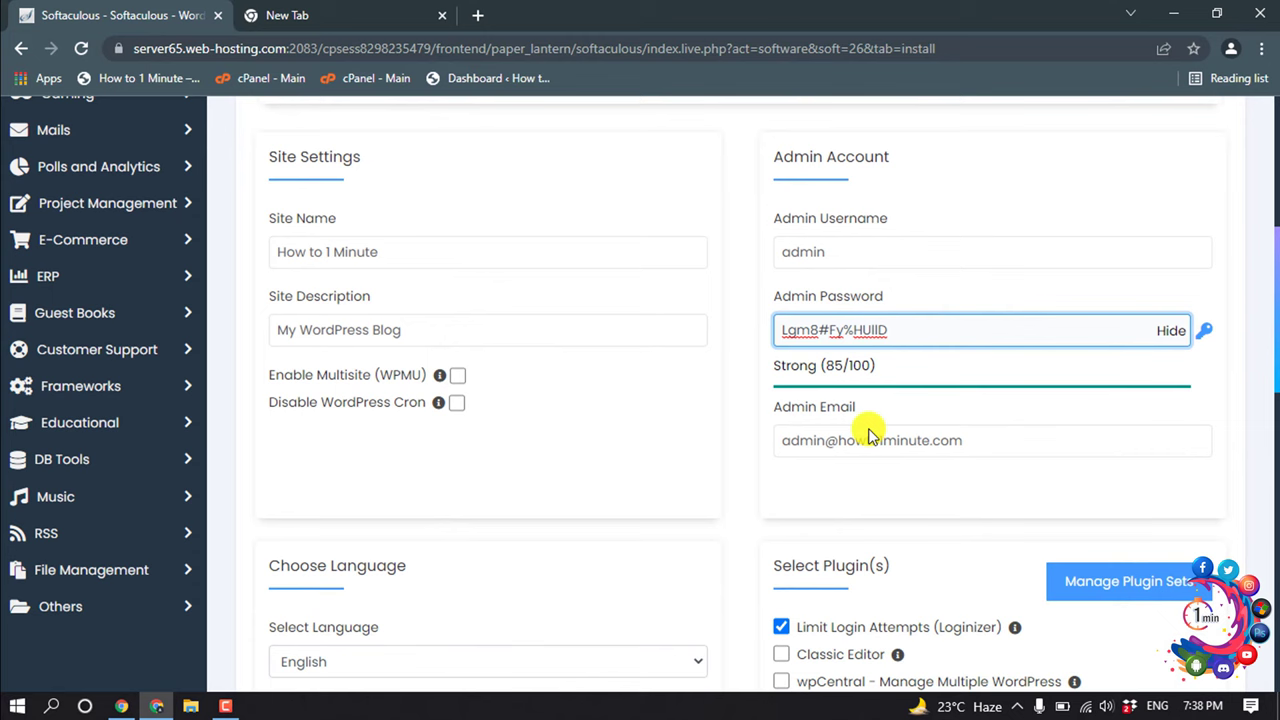
- Run the WordPress installation for howto1minute.com
click(944, 436)
scroll(950, 436, down, 1)
scroll(950, 438, down, 2)
scroll(950, 436, down, 5)
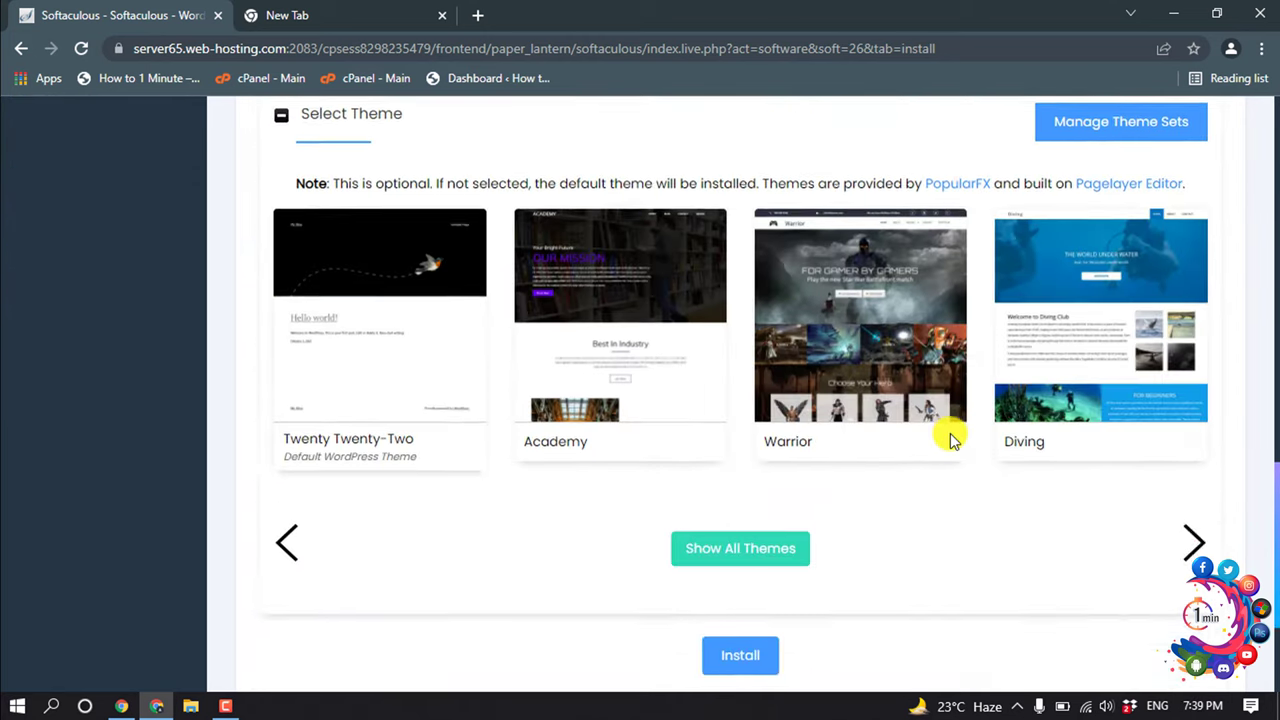
scroll(951, 434, down, 2)
click(755, 430)
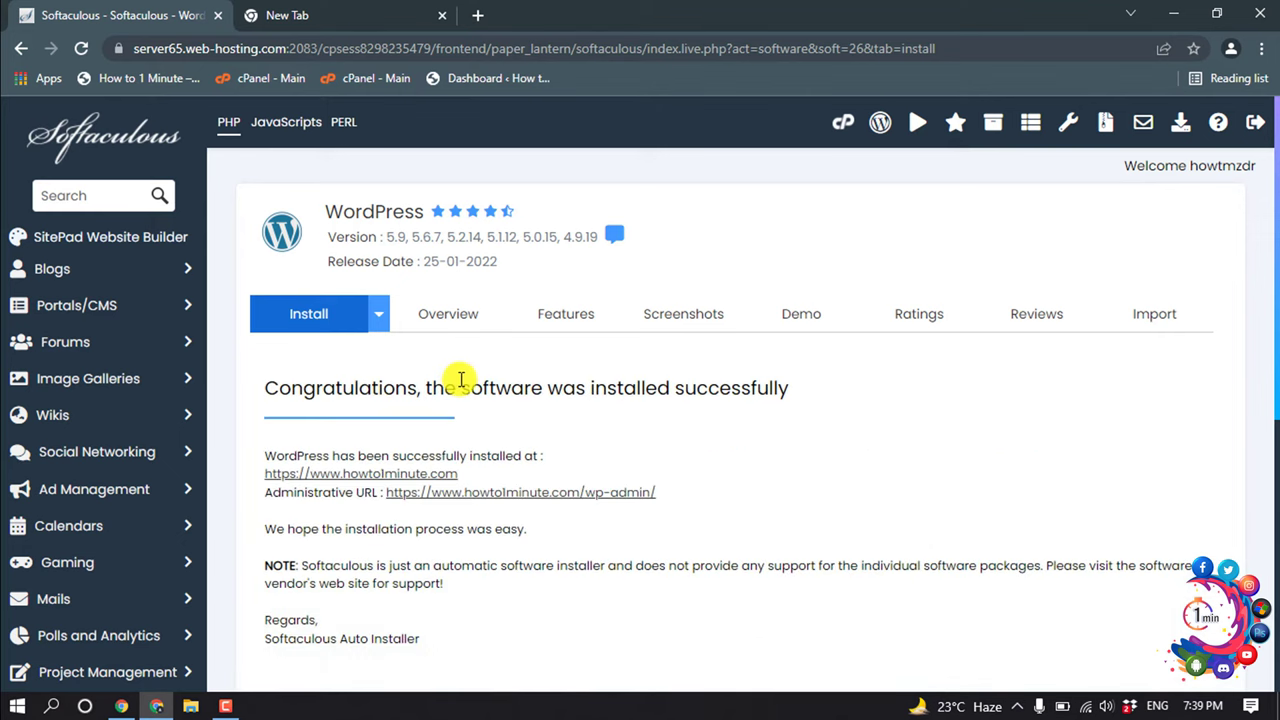
- Review the install success message, then move to the empty new tab
scroll(715, 375, down, 2)
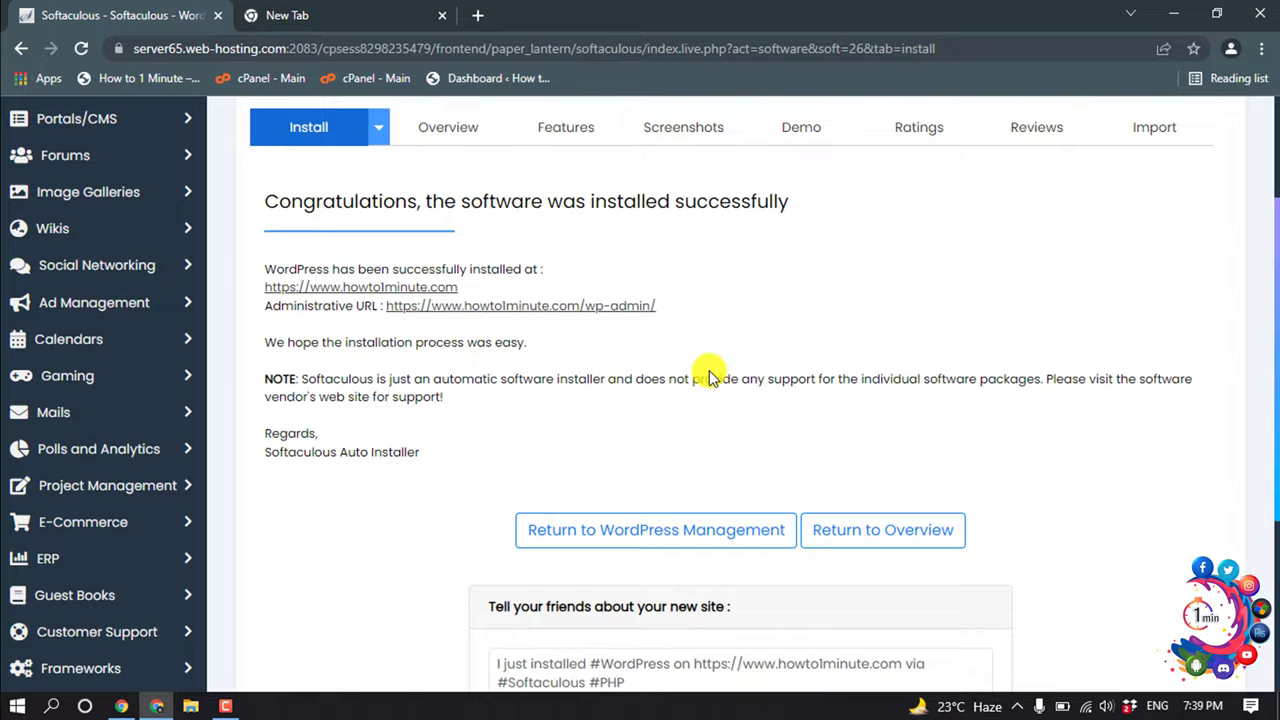
scroll(720, 372, up, 2)
click(290, 14)
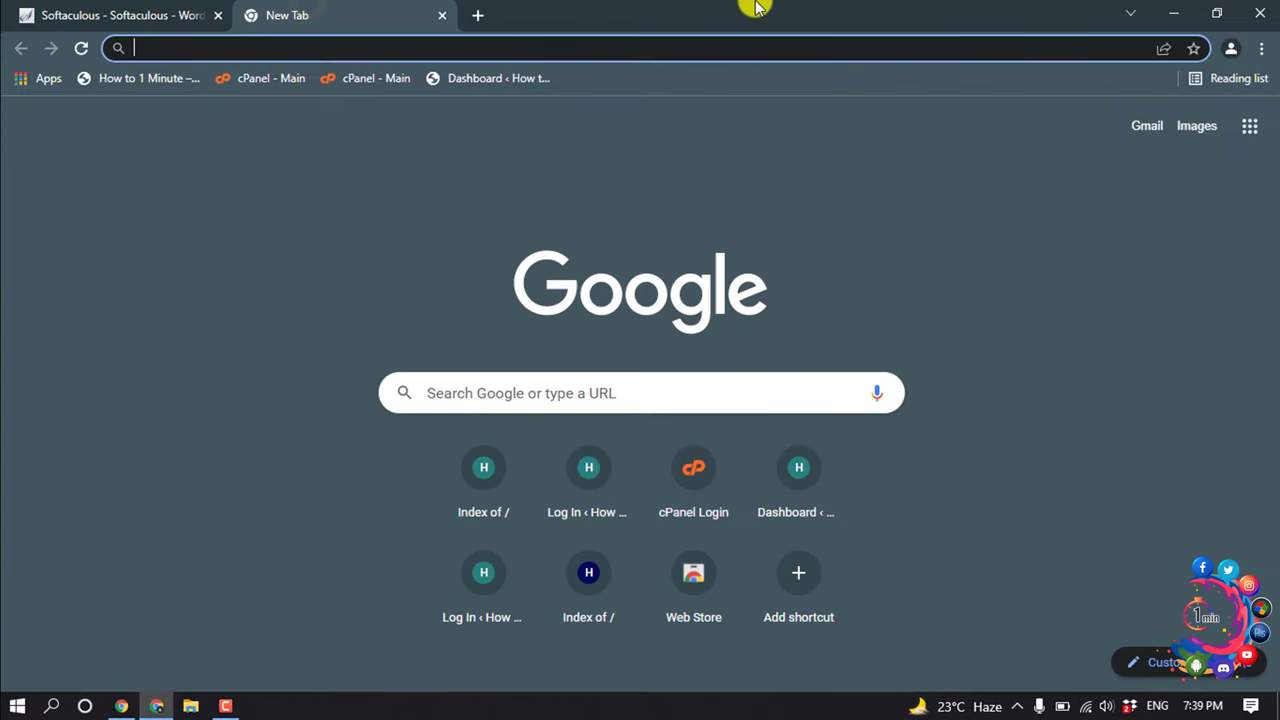
- Load howto1minute.com and scroll through its Hello world! post
text(howto1minute.com)
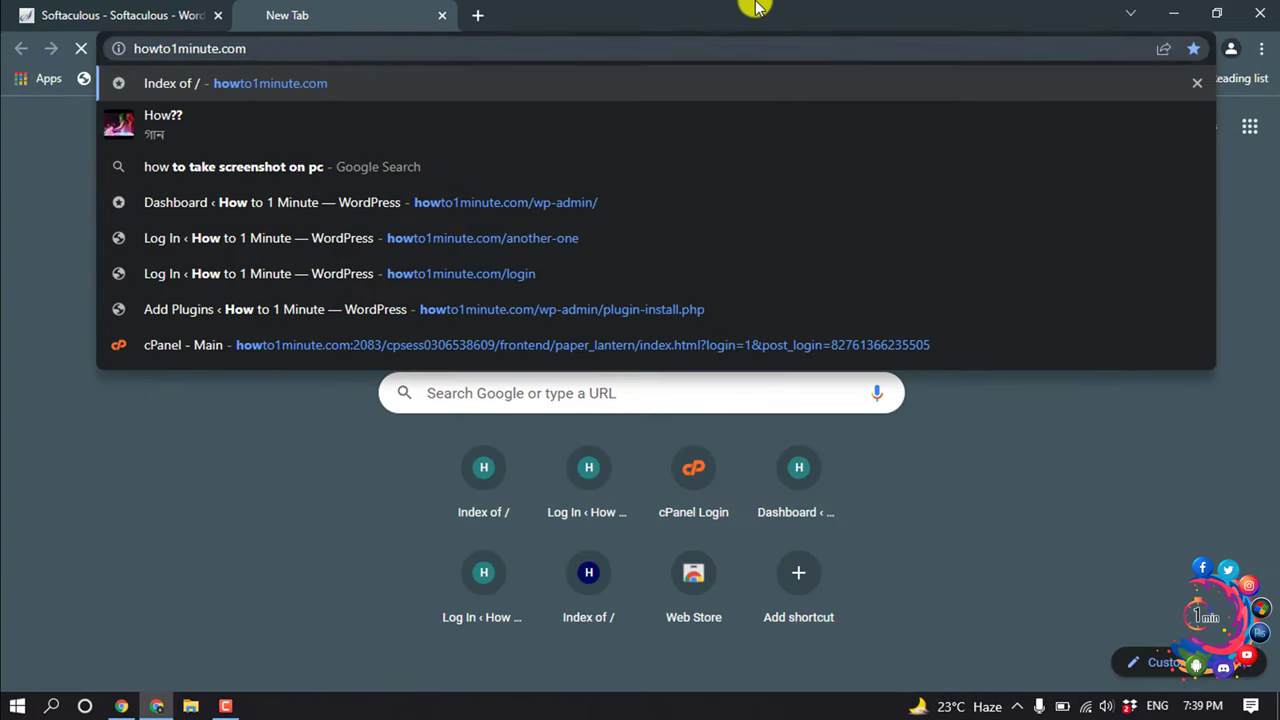
key(Return)
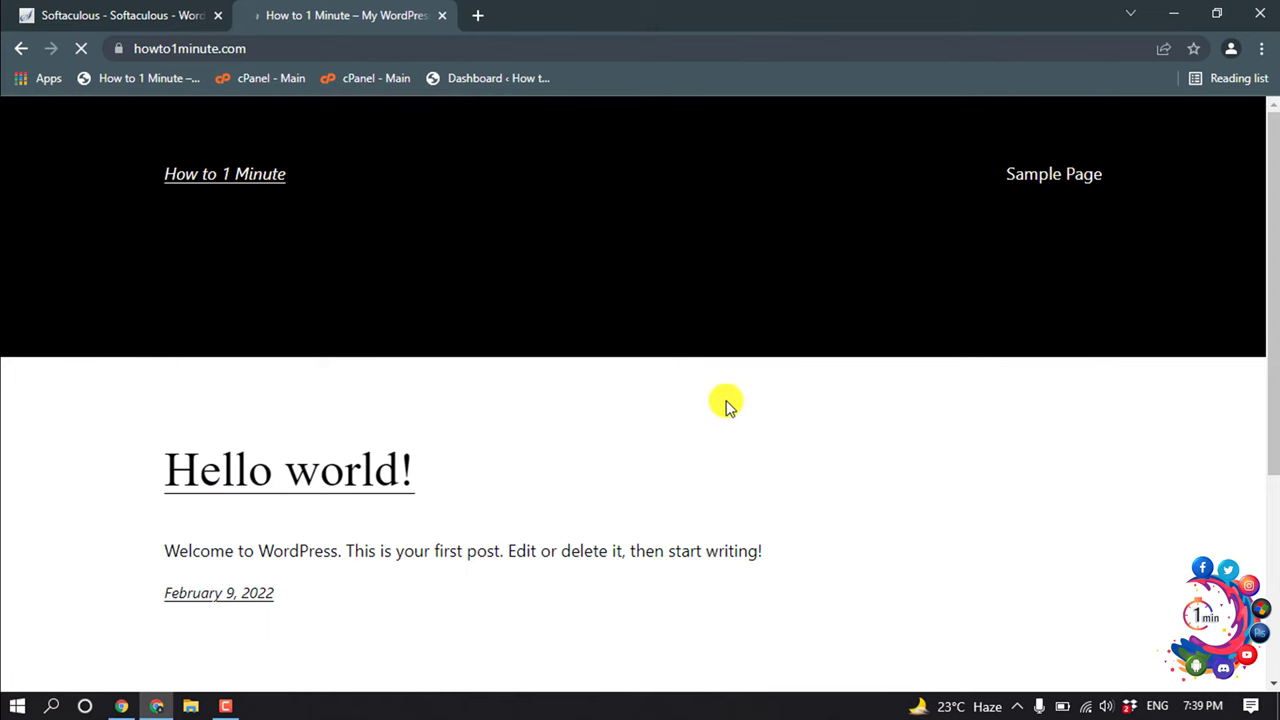
scroll(730, 400, down, 3)
scroll(735, 396, up, 3)
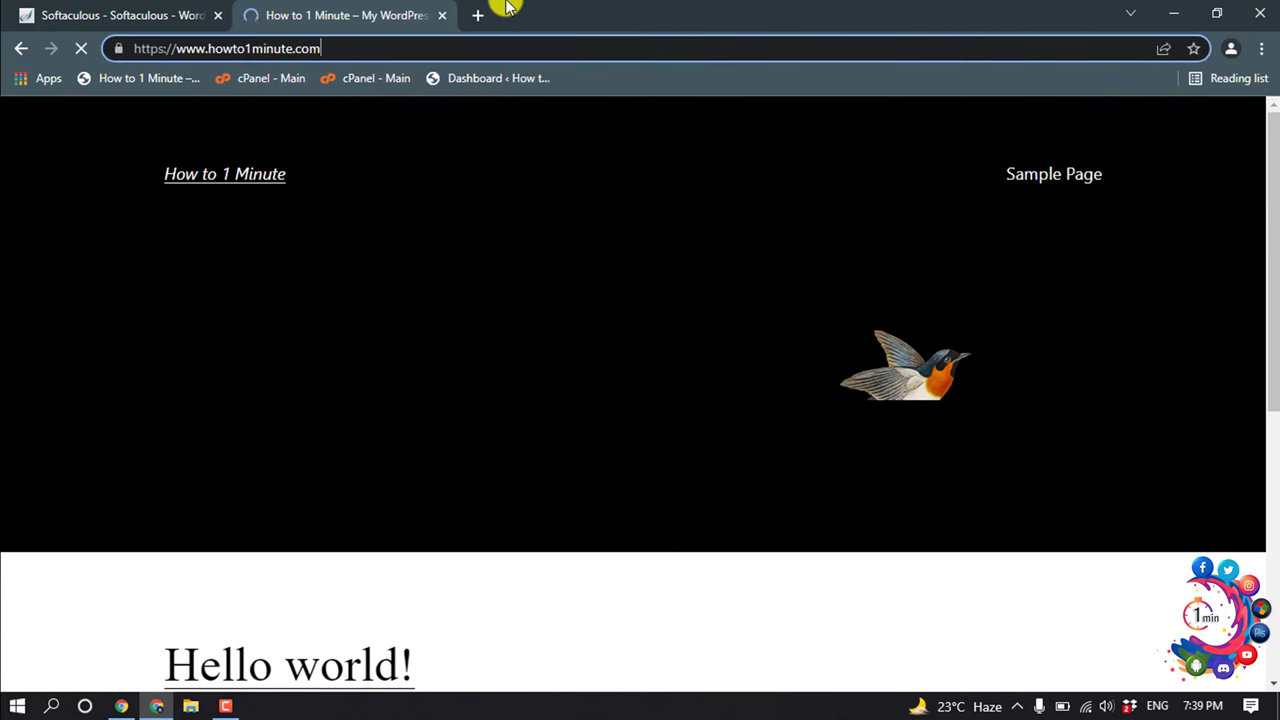
- Log in at howto1minute.com/login as admin with the saved password and Remember Me
text(/l)
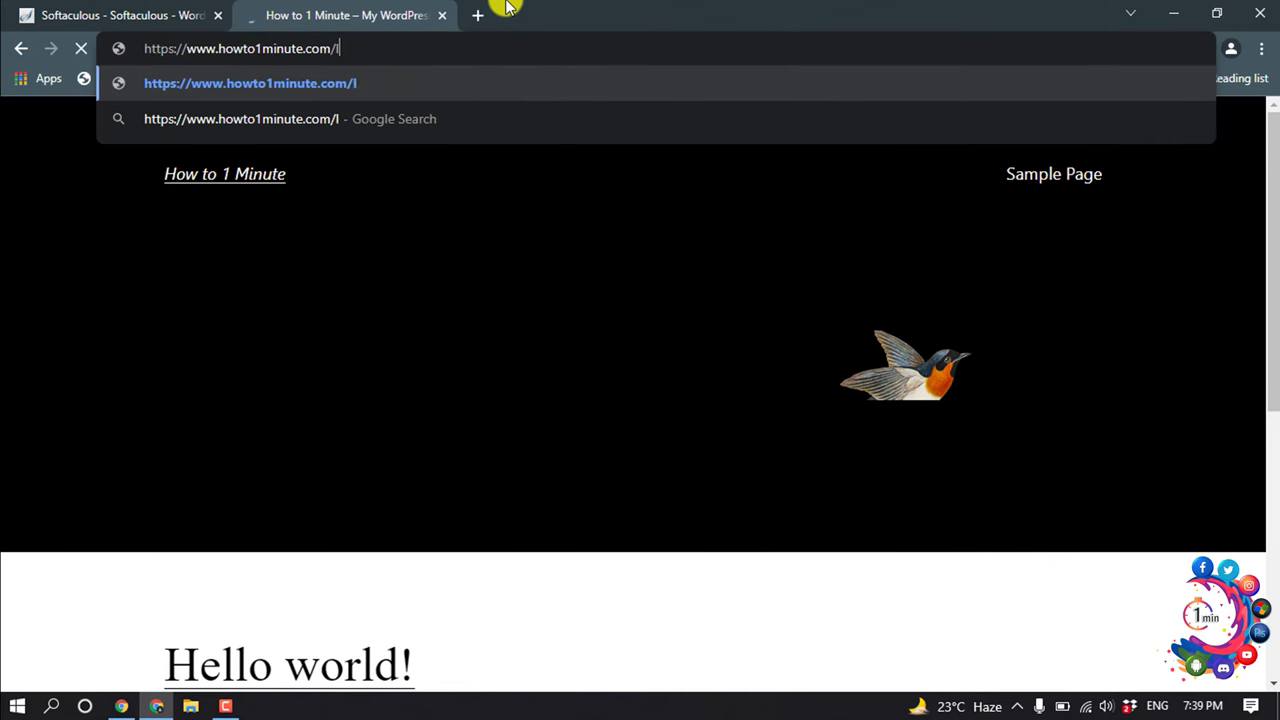
text(ogin)
key(Return)
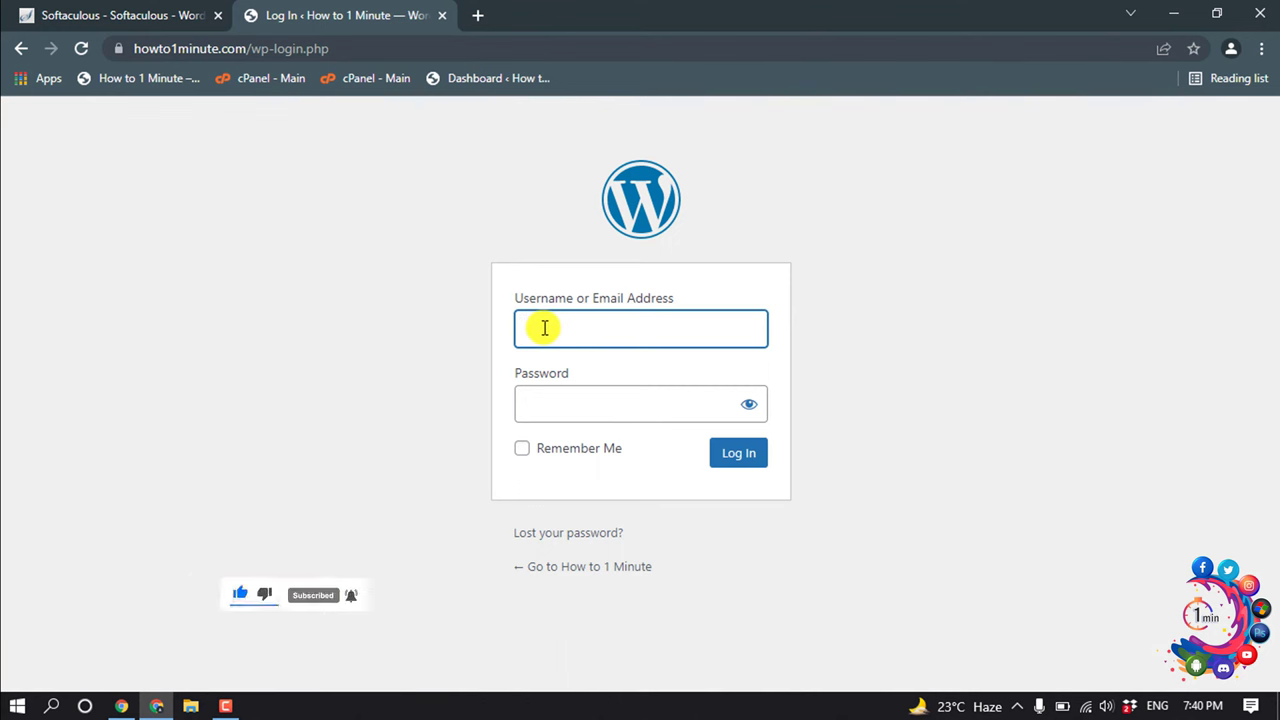
text(admin)
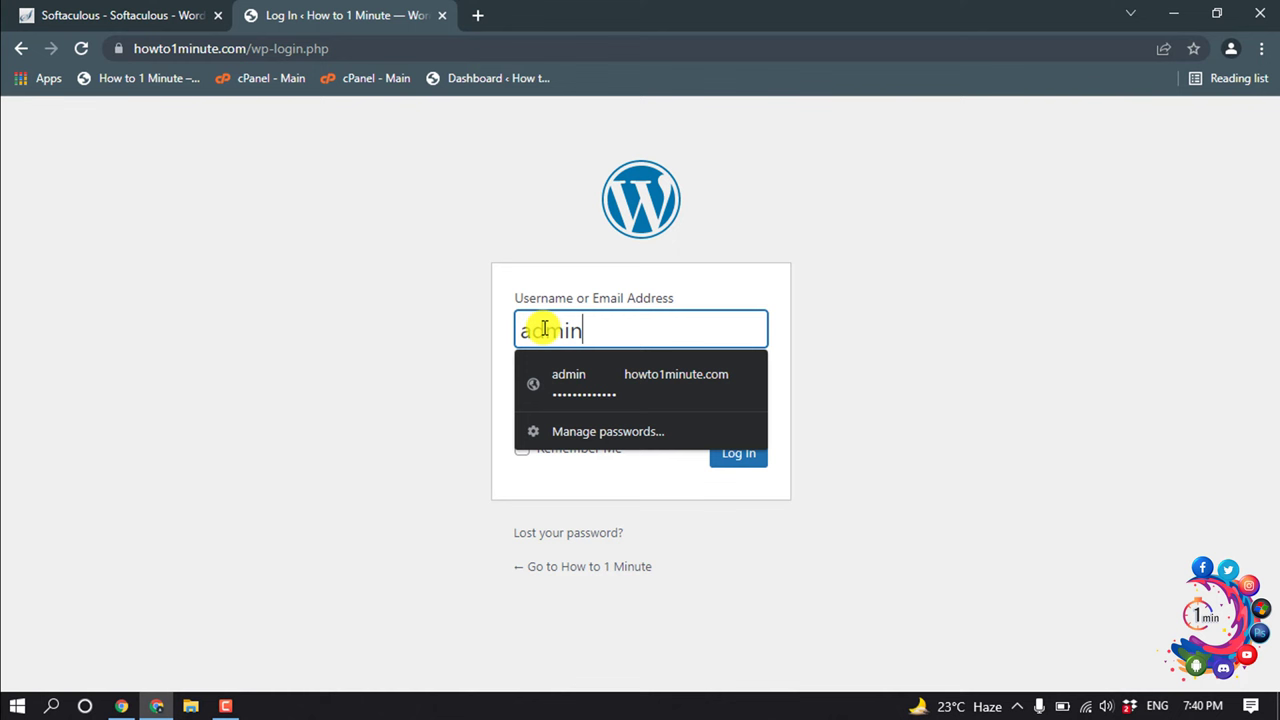
click(586, 409)
key(ctrl+v)
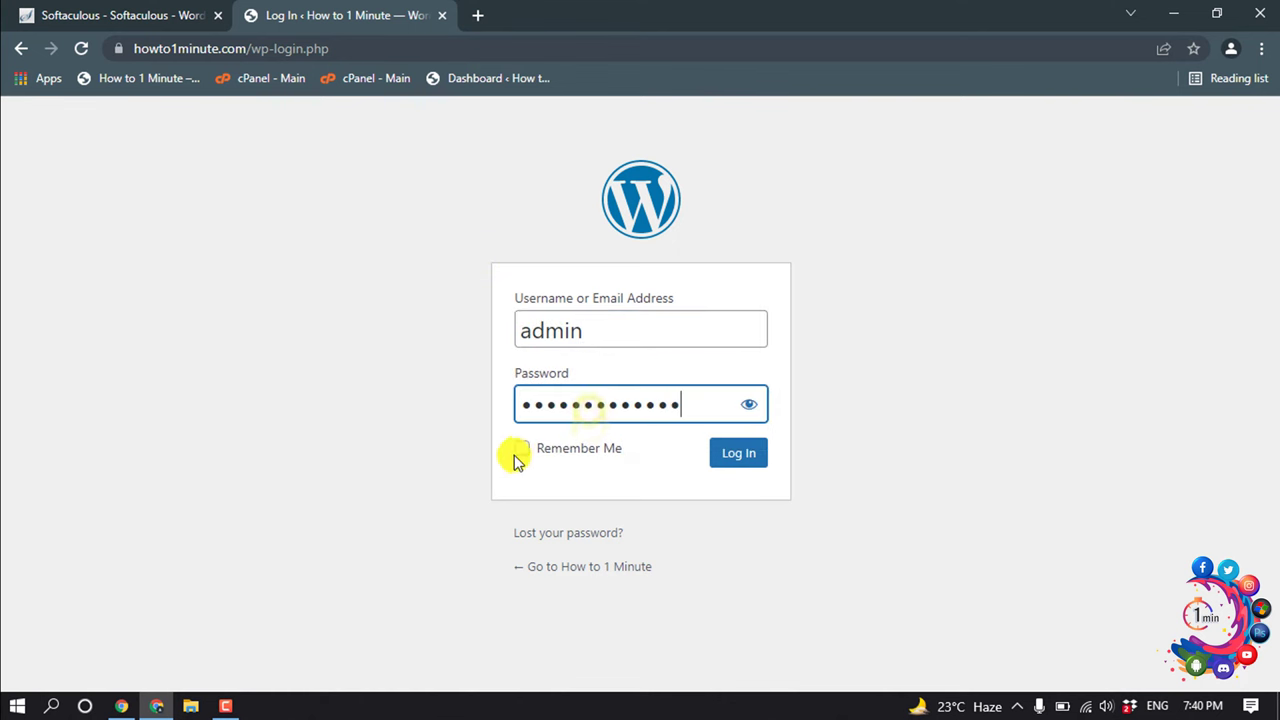
click(522, 449)
click(738, 452)
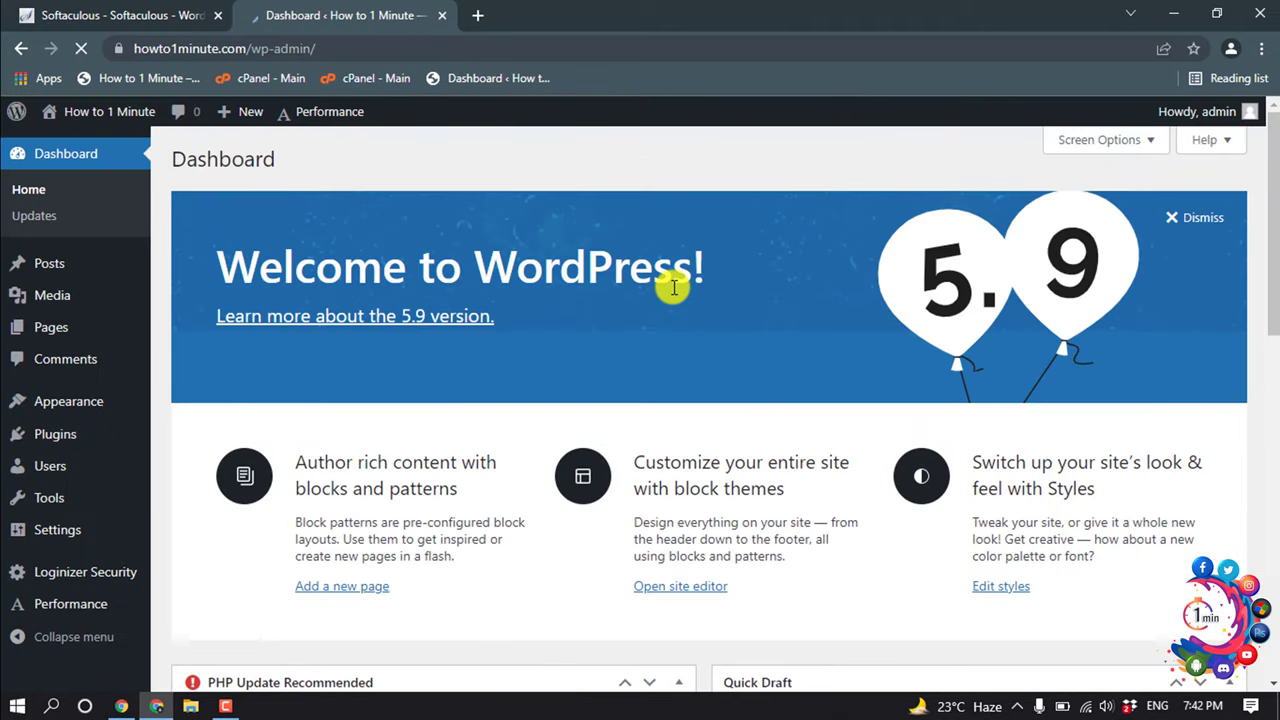
scroll(660, 280, down, 1)
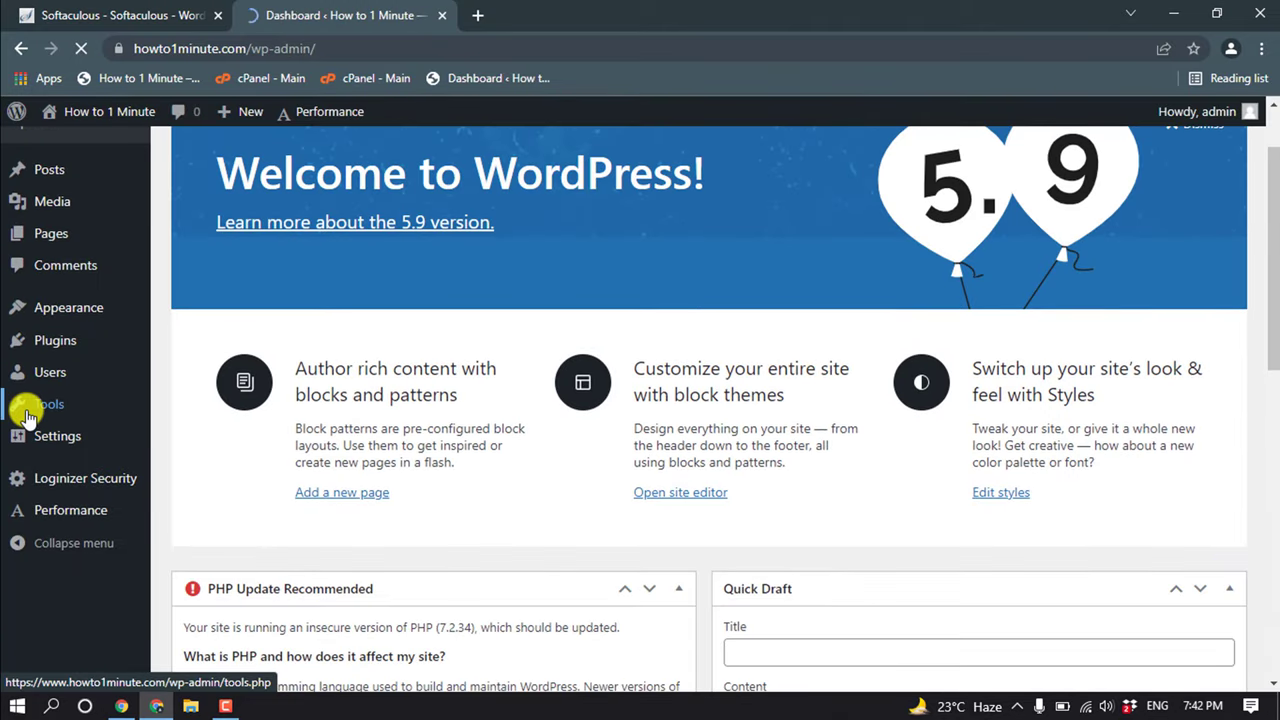